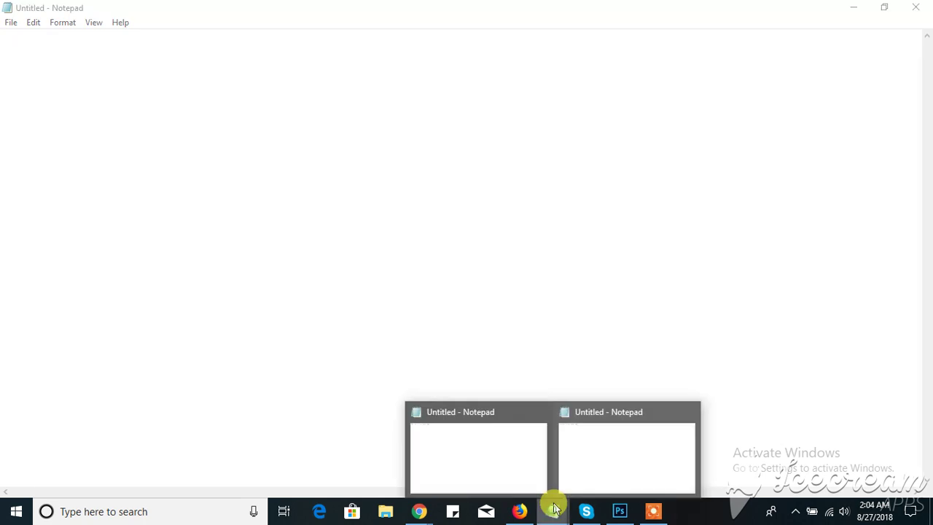
Close the empty Untitled Notepad window from the taskbar, leaving the desktop visible
{"action": "left_click", "coordinate": [510, 467]}
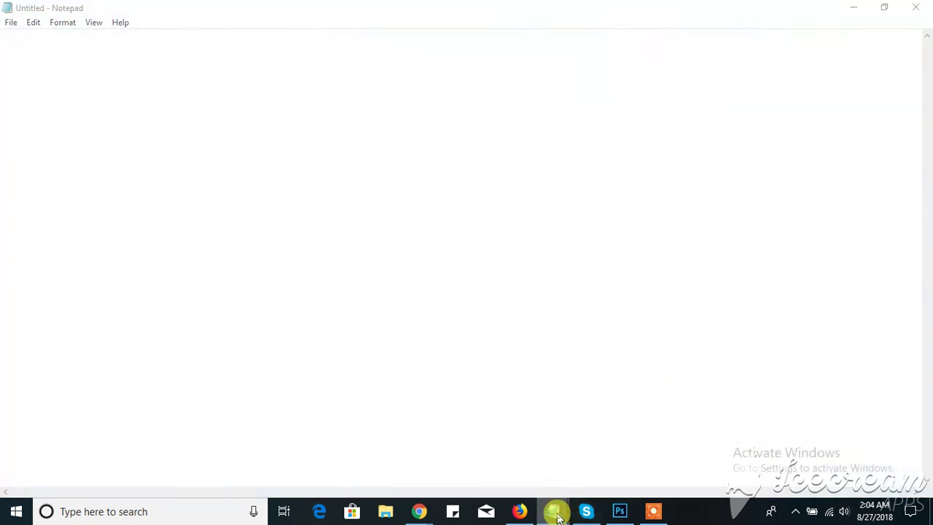
{"action": "left_click", "coordinate": [475, 448]}
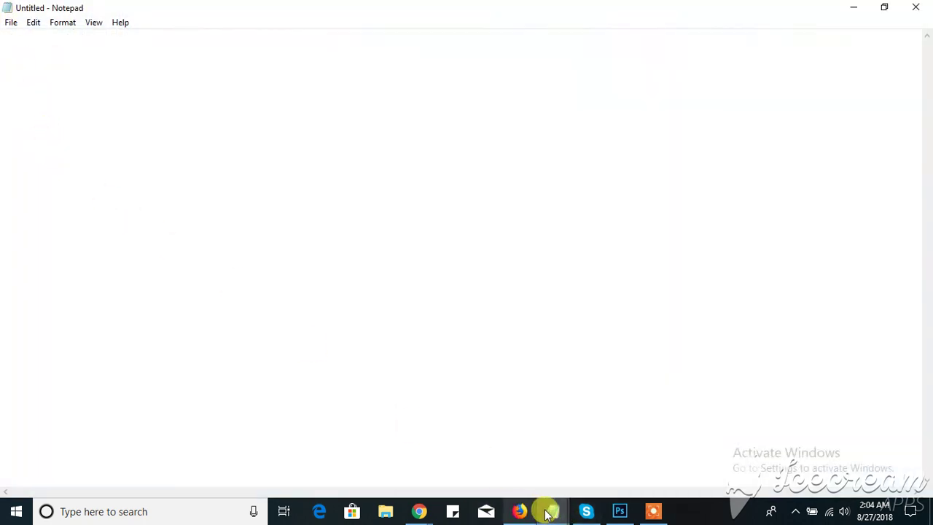
{"action": "mouse_move", "coordinate": [553, 511]}
{"action": "left_click", "coordinate": [592, 470]}
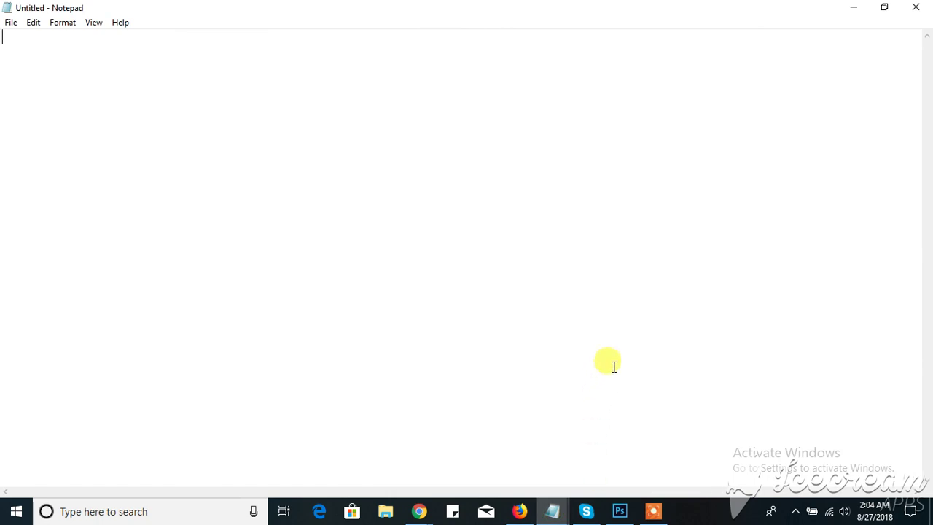
{"action": "left_click", "coordinate": [915, 8]}
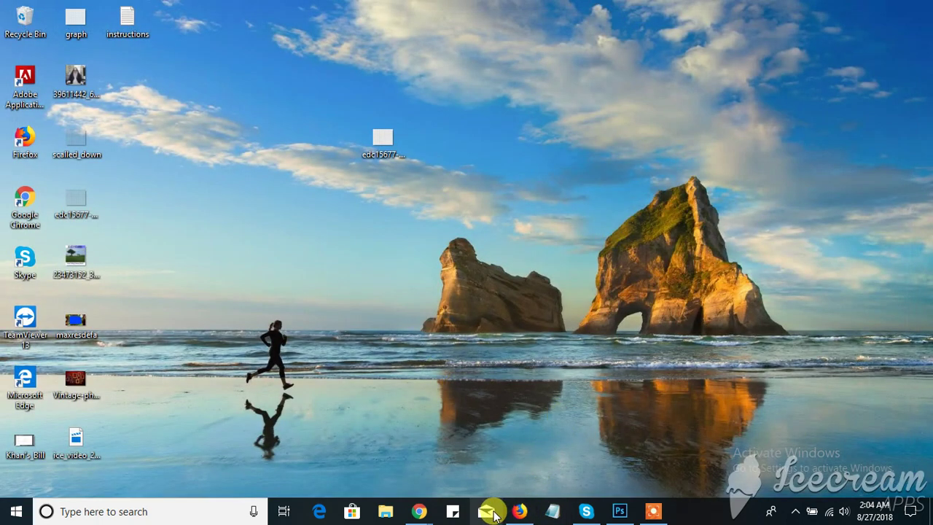
Open the instructions text file from the desktop and maximize it in Notepad
{"action": "double_click", "coordinate": [128, 16]}
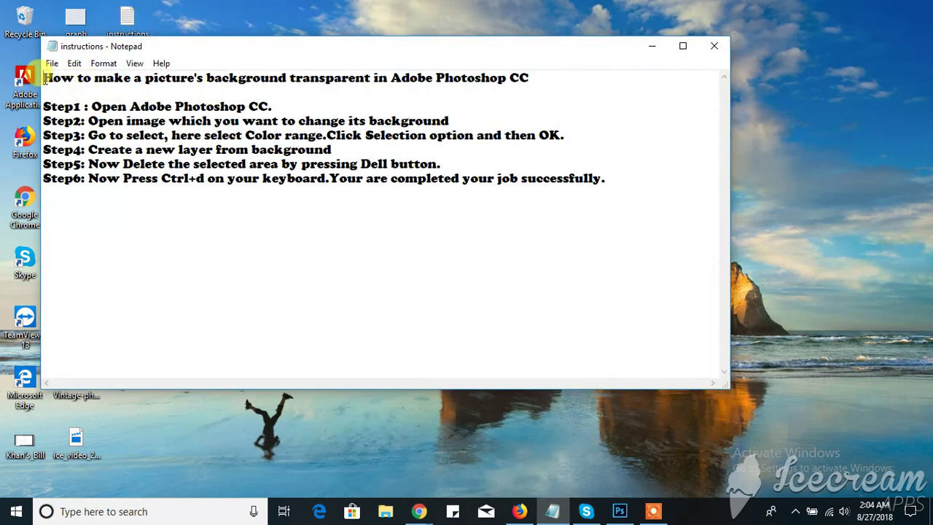
{"action": "left_click_drag", "start_coordinate": [45, 80], "coordinate": [530, 82]}
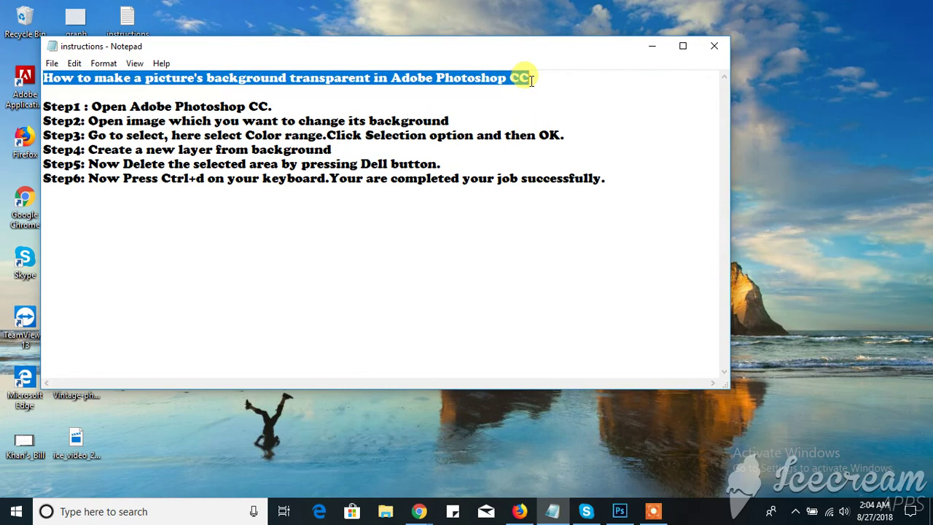
{"action": "left_click", "coordinate": [682, 46]}
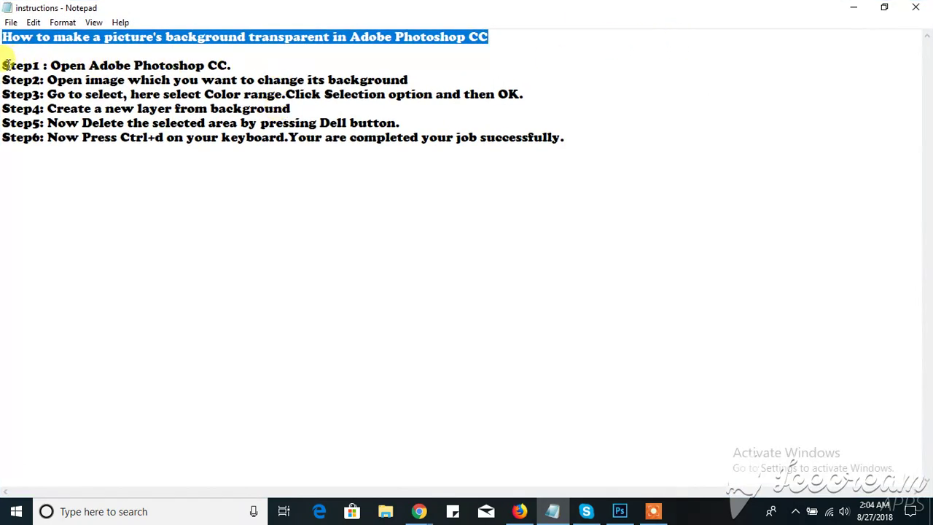
{"action": "left_click_drag", "start_coordinate": [2, 65], "coordinate": [232, 67]}
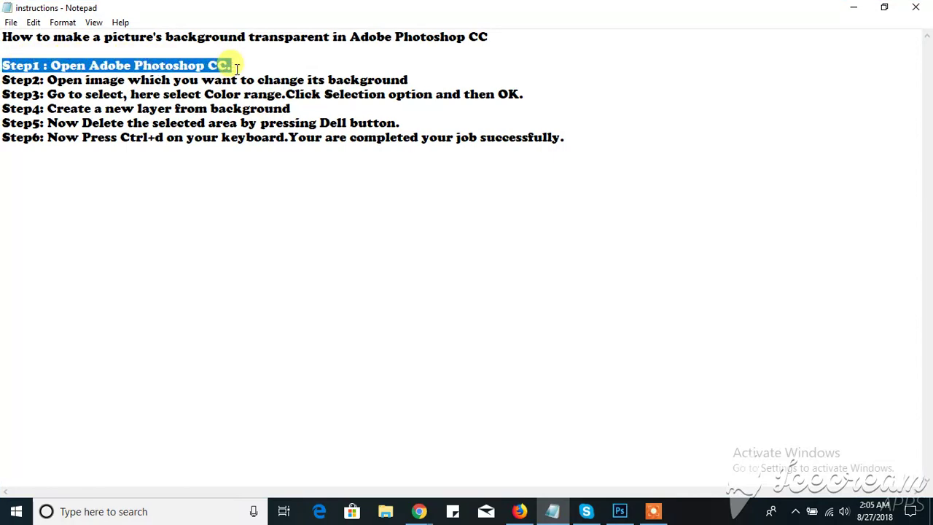
Bring up Photoshop briefly, then minimize it to return to the instructions
{"action": "left_click", "coordinate": [619, 511]}
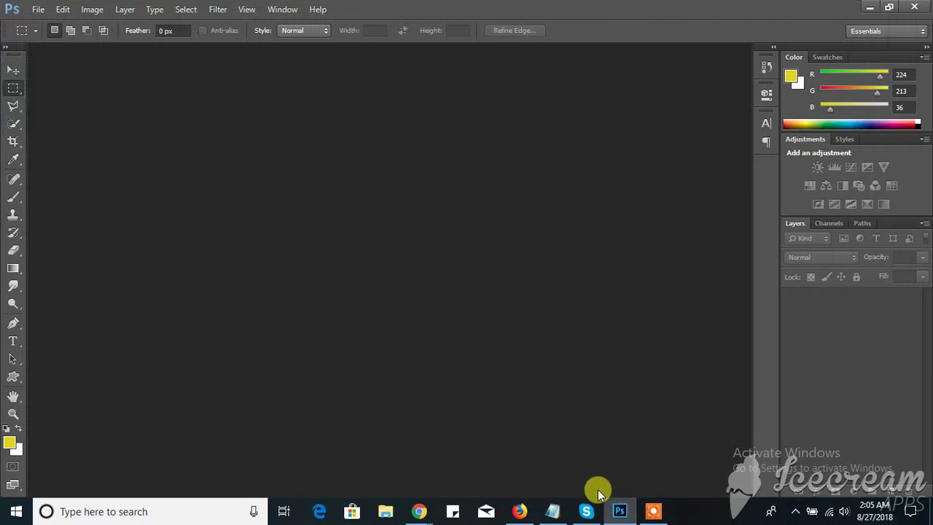
{"action": "left_click", "coordinate": [613, 513]}
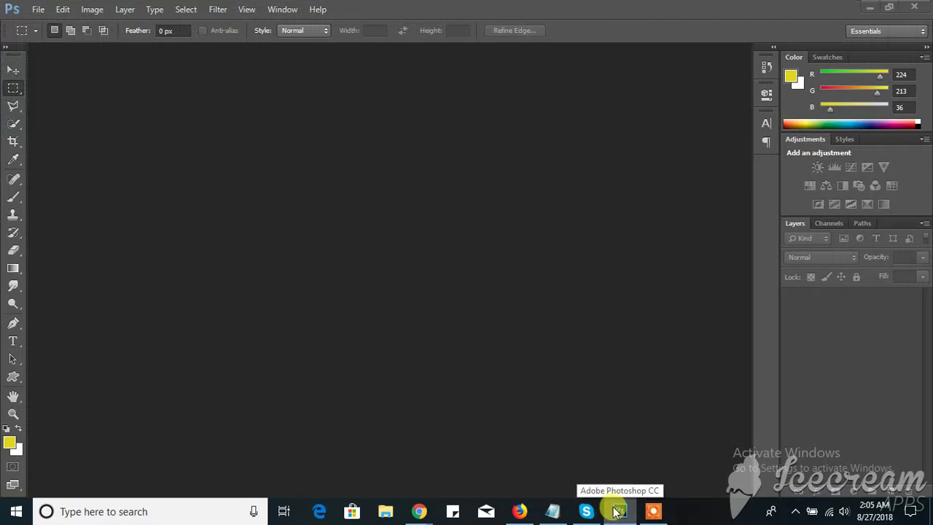
{"action": "left_click", "coordinate": [616, 512]}
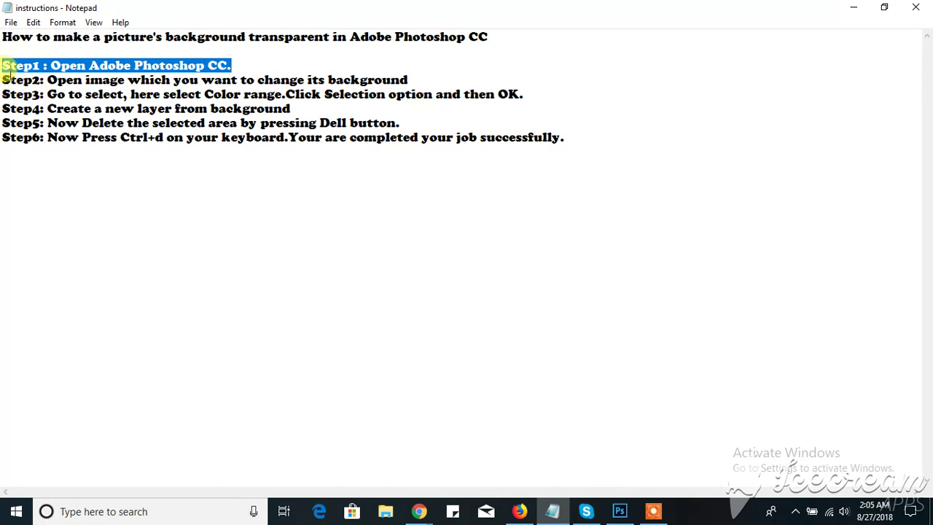
Insert a blank line between Step1 and Step2 in the Notepad instructions
{"action": "left_click", "coordinate": [231, 65]}
{"action": "key", "text": "Return"}
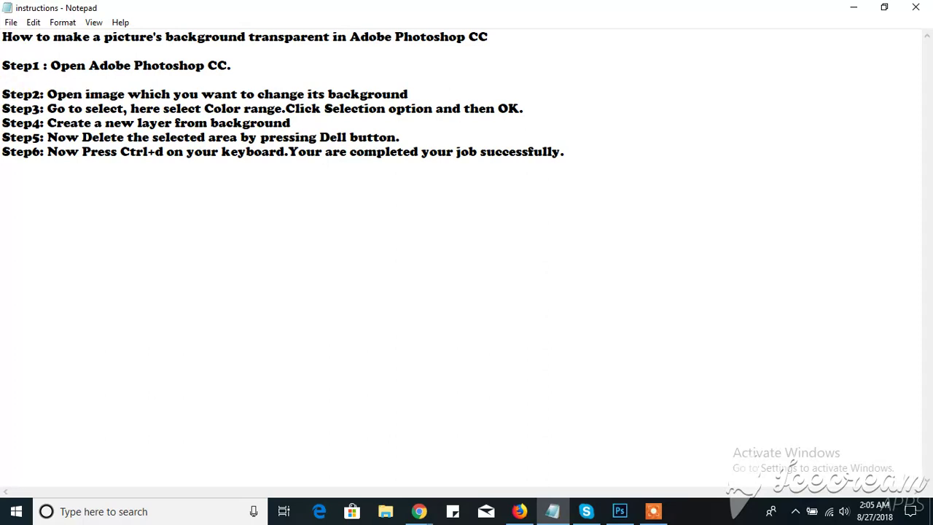
{"action": "left_click_drag", "start_coordinate": [2, 94], "coordinate": [412, 97]}
{"action": "left_click", "coordinate": [52, 94]}
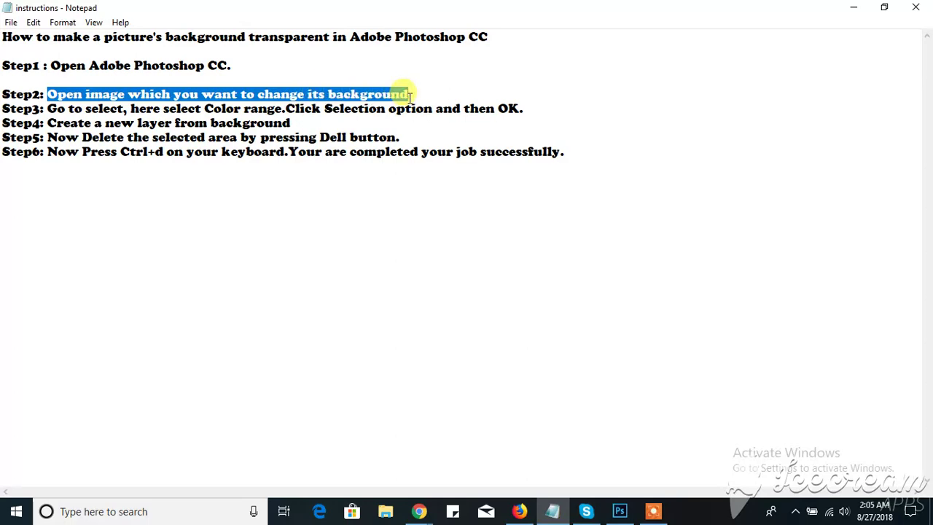
{"action": "left_click", "coordinate": [410, 96]}
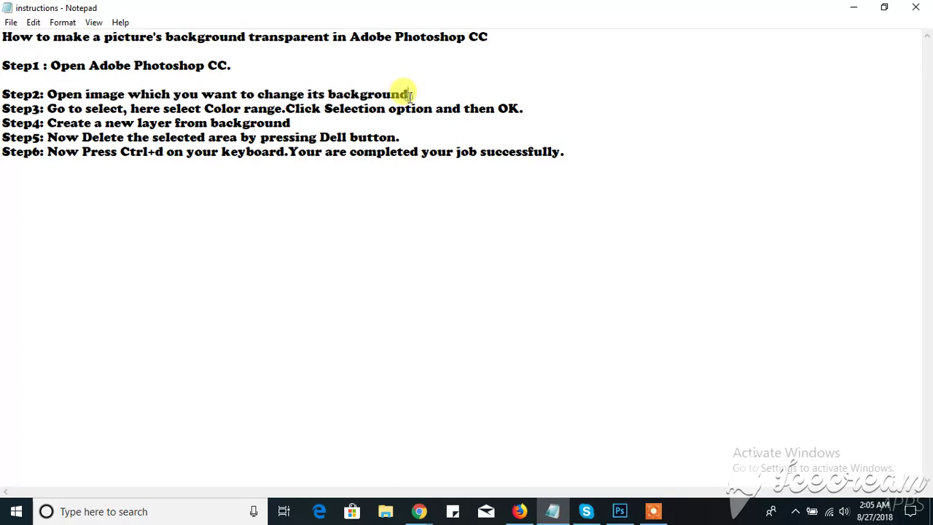
{"action": "left_click", "coordinate": [620, 511]}
Open edc15677-1dda-465a-9ebb-fbdc986b0b43.jpg from the Desktop via File > Open
{"action": "left_click", "coordinate": [33, 8]}
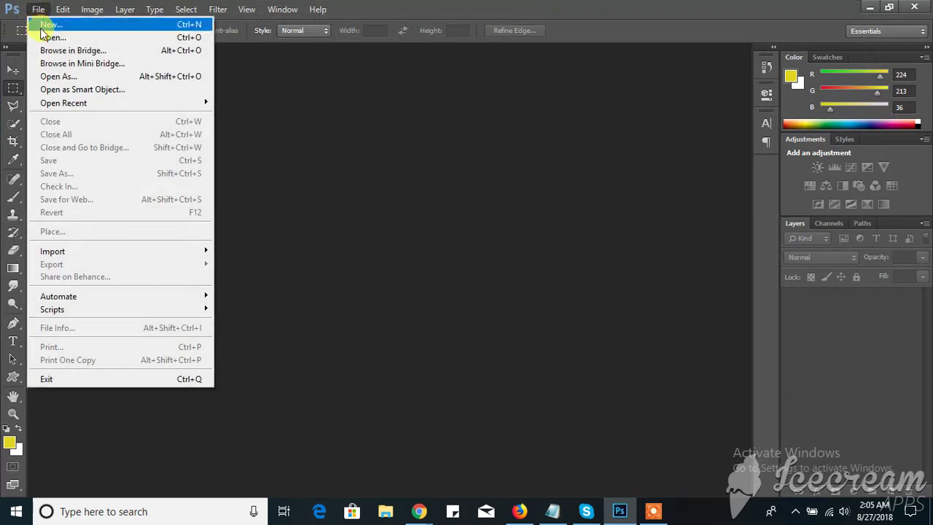
{"action": "left_click", "coordinate": [44, 33]}
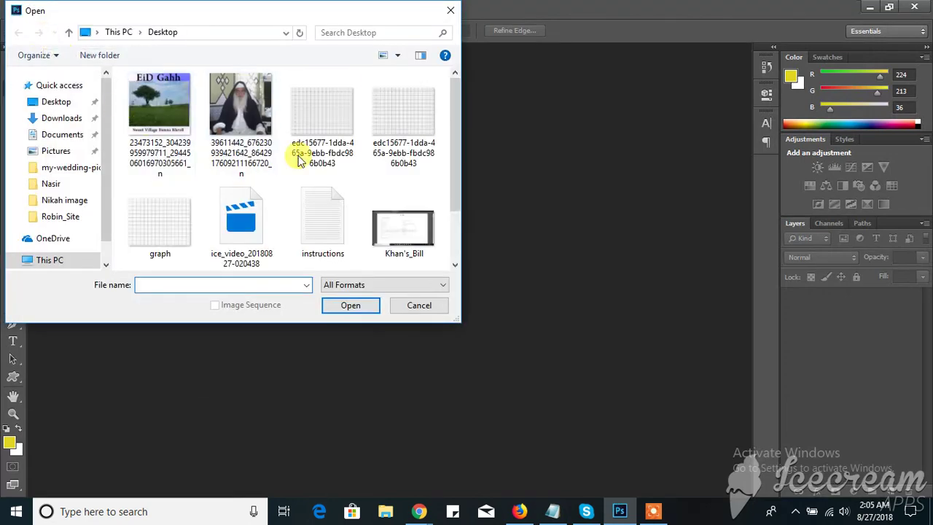
{"action": "double_click", "coordinate": [306, 124]}
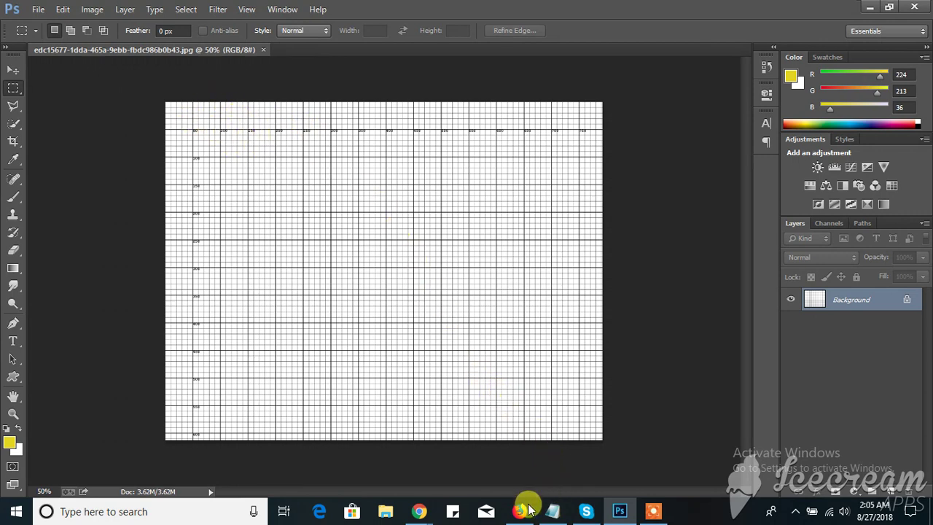
Add a blank line after Step2 and change Step3 to read 'Go to select option'
{"action": "left_click", "coordinate": [553, 512]}
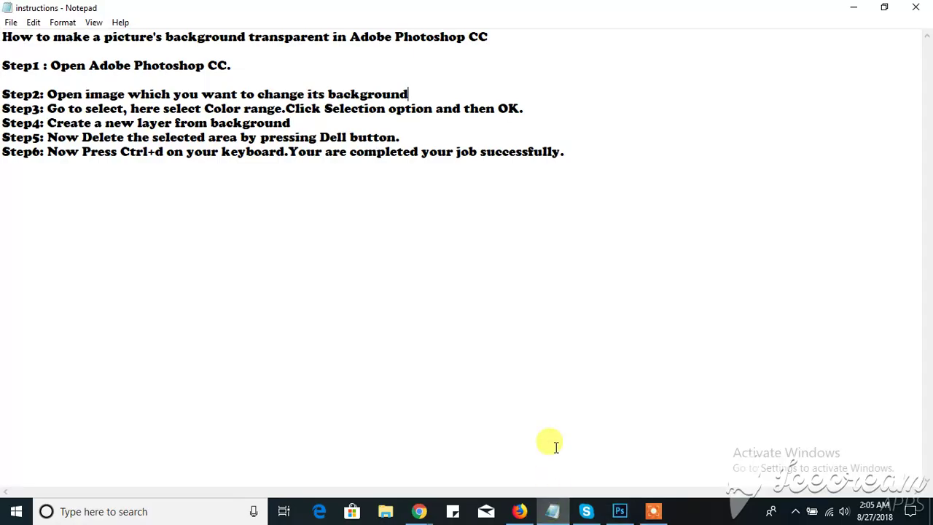
{"action": "left_click", "coordinate": [411, 95]}
{"action": "key", "text": "Return"}
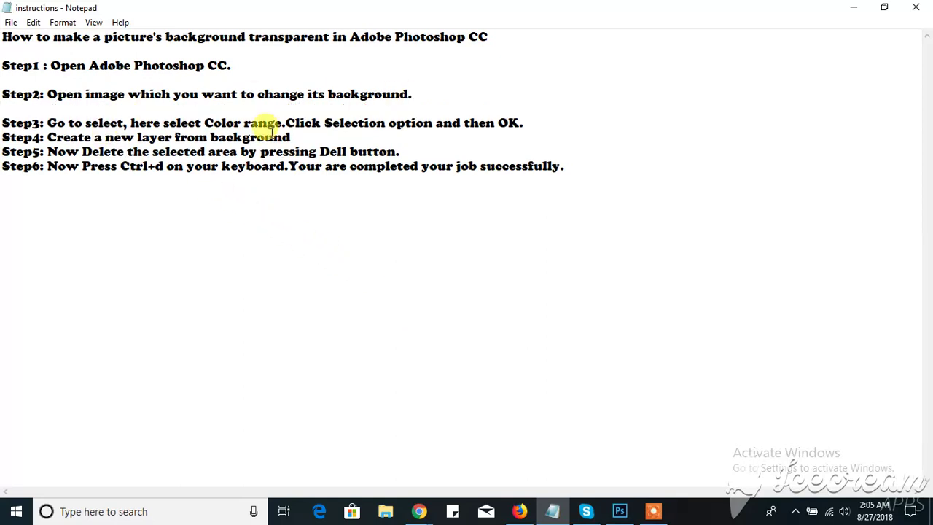
{"action": "left_click_drag", "start_coordinate": [47, 122], "coordinate": [127, 122]}
{"action": "left_click", "coordinate": [126, 124]}
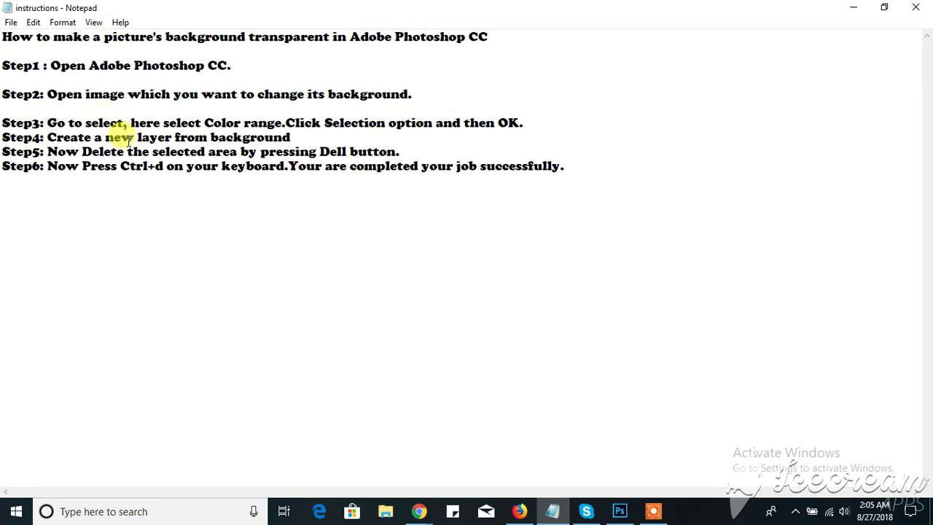
{"action": "type", "text": "opti"}
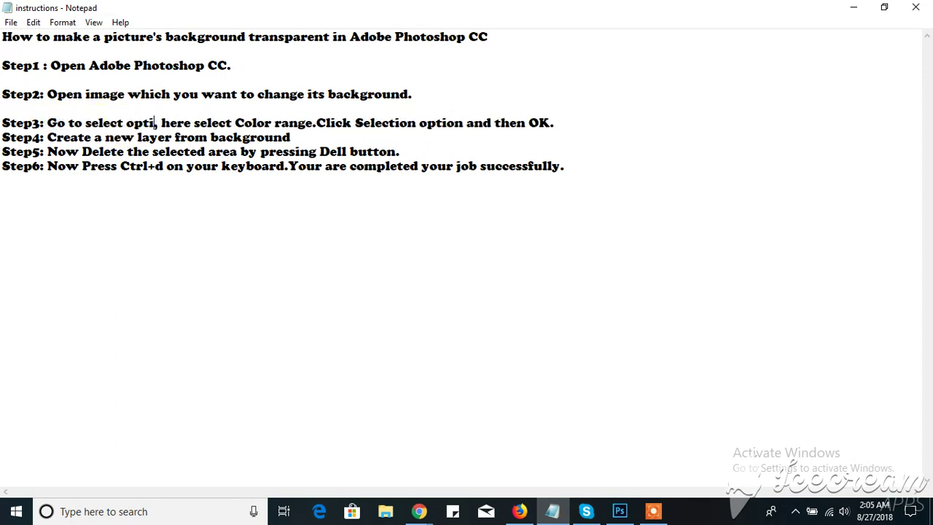
{"action": "type", "text": "on"}
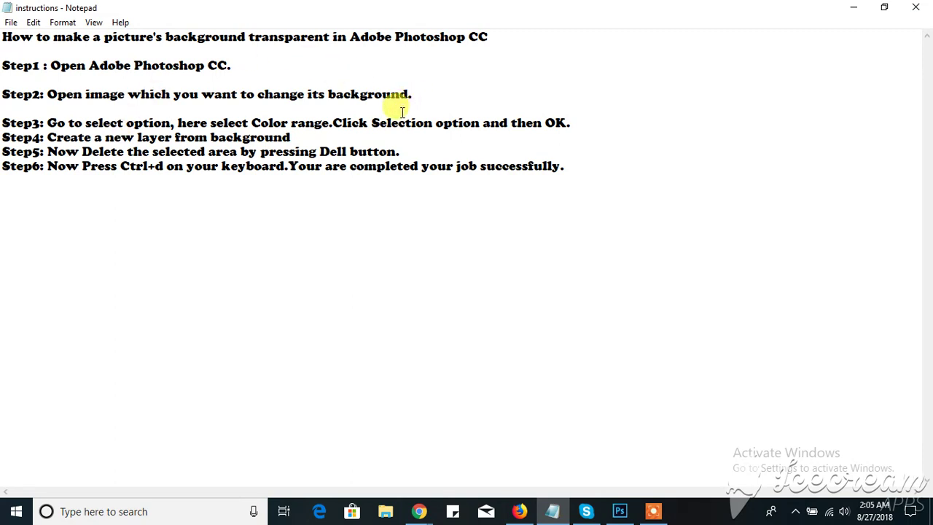
{"action": "left_click", "coordinate": [380, 123]}
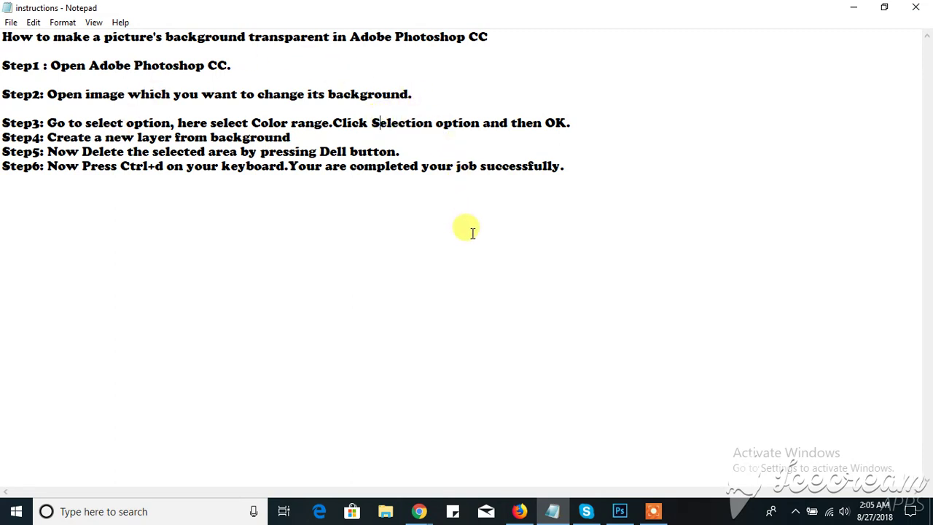
{"action": "left_click", "coordinate": [620, 511]}
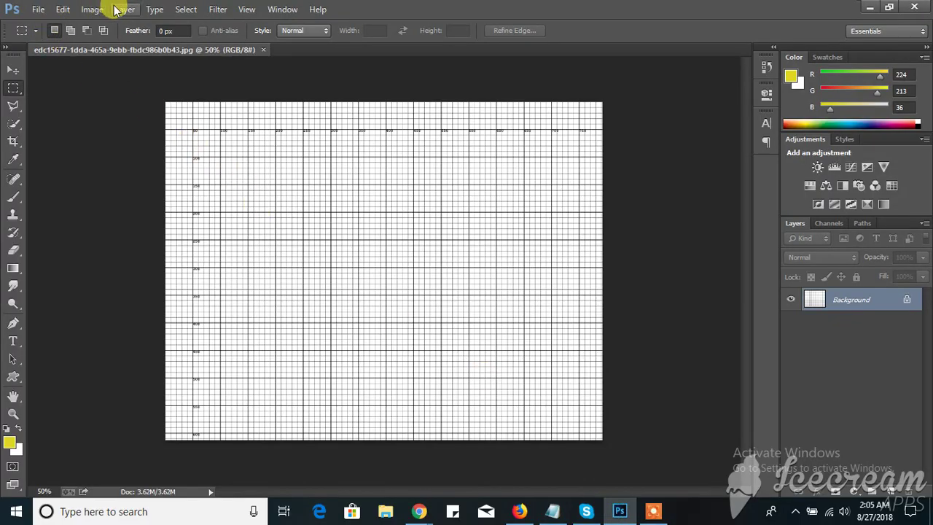
Select the grid's white background using Select > Color Range at fuzziness 111
{"action": "left_click", "coordinate": [193, 8]}
{"action": "left_click", "coordinate": [196, 140]}
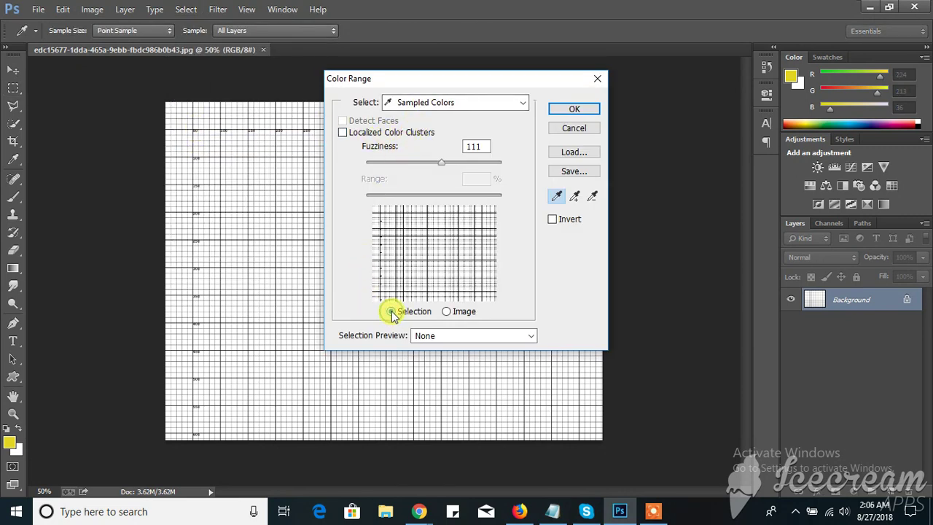
{"action": "left_click", "coordinate": [551, 108]}
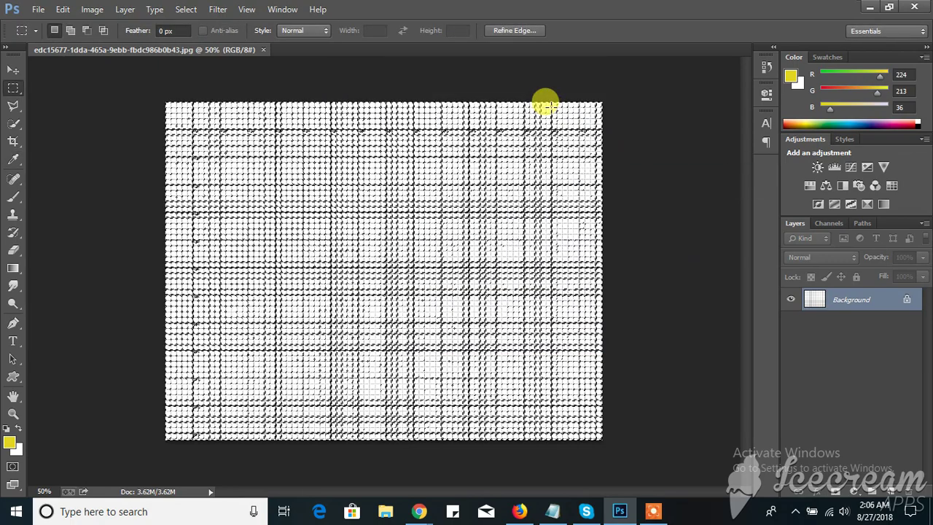
{"action": "left_click", "coordinate": [554, 511]}
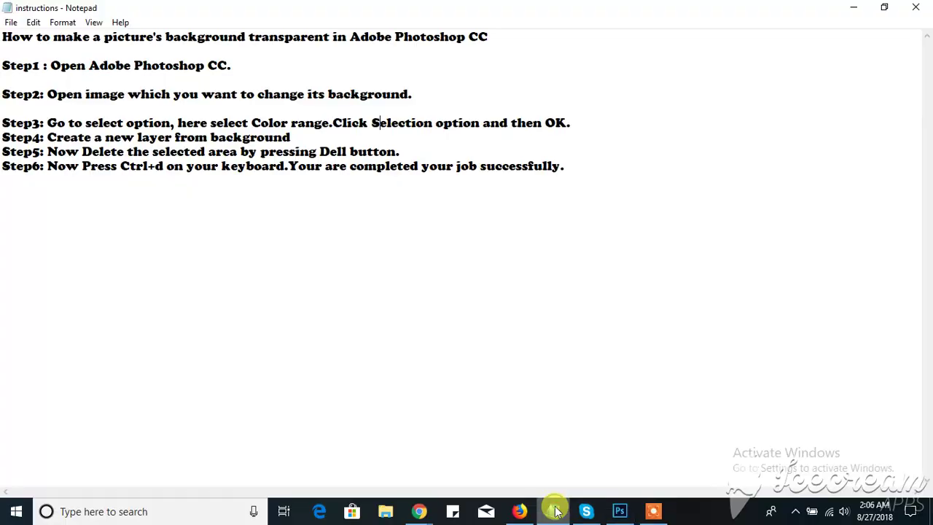
Insert a blank line after Step3 in the Notepad instructions
{"action": "left_click", "coordinate": [584, 122]}
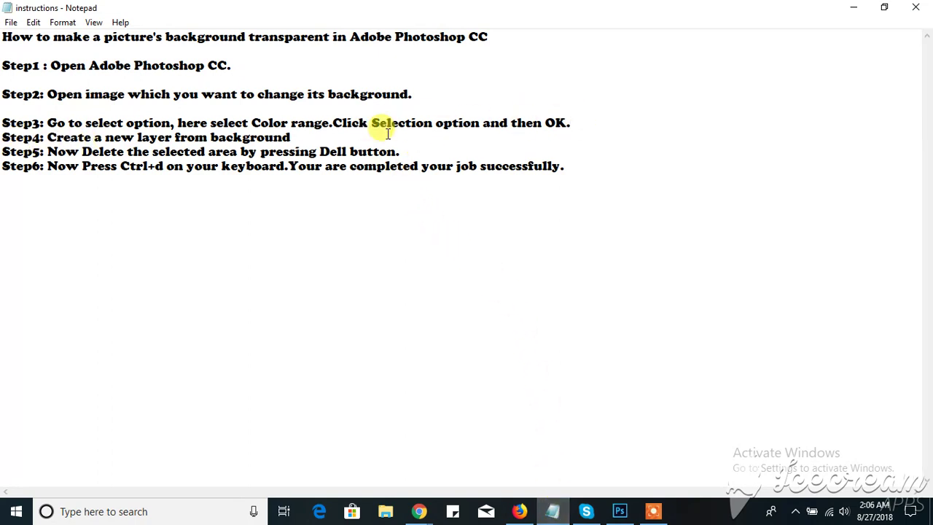
{"action": "key", "text": "Return"}
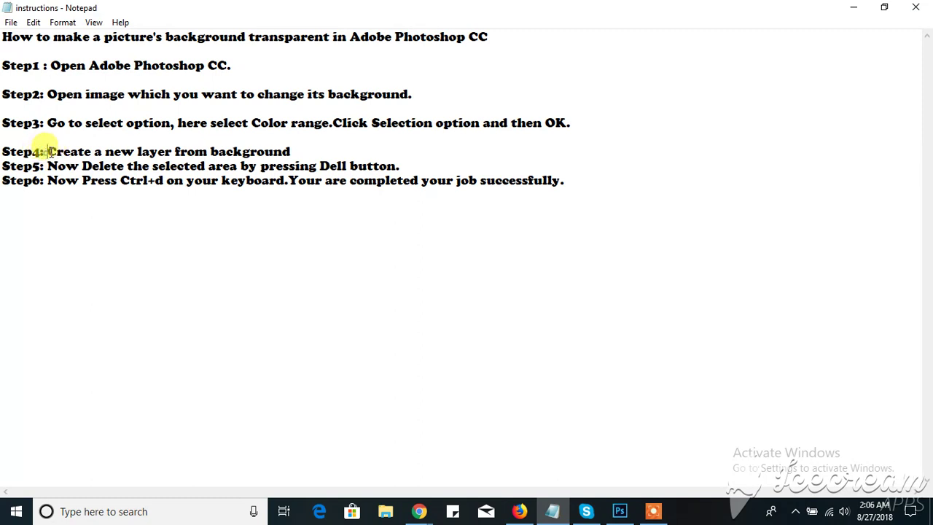
{"action": "left_click_drag", "start_coordinate": [48, 151], "coordinate": [278, 154]}
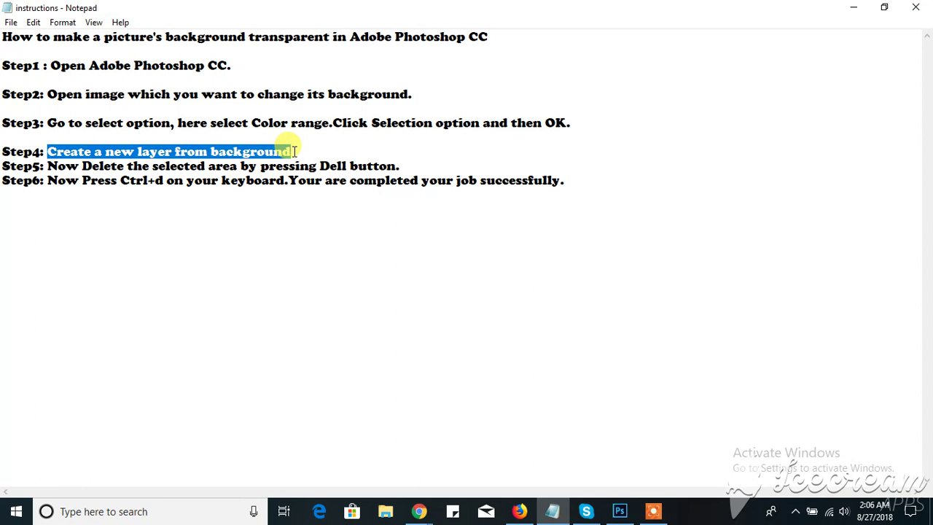
Convert the locked Background into an editable layer named Layer 0
{"action": "left_click", "coordinate": [619, 509]}
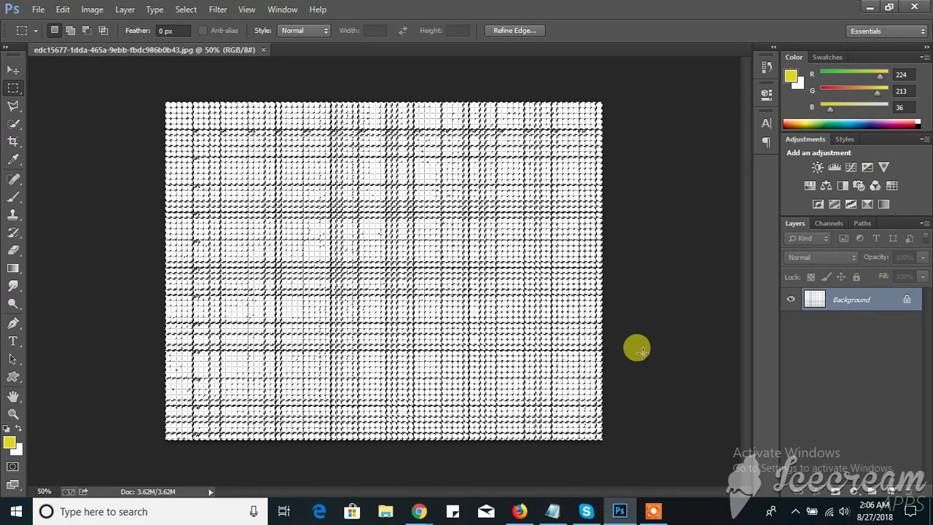
{"action": "right_click", "coordinate": [838, 298]}
{"action": "left_click", "coordinate": [853, 310]}
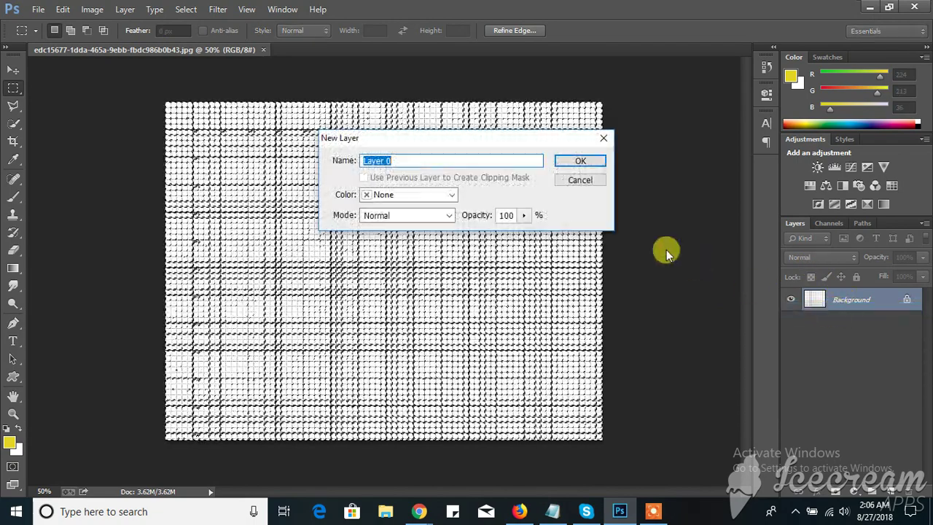
{"action": "left_click", "coordinate": [591, 163]}
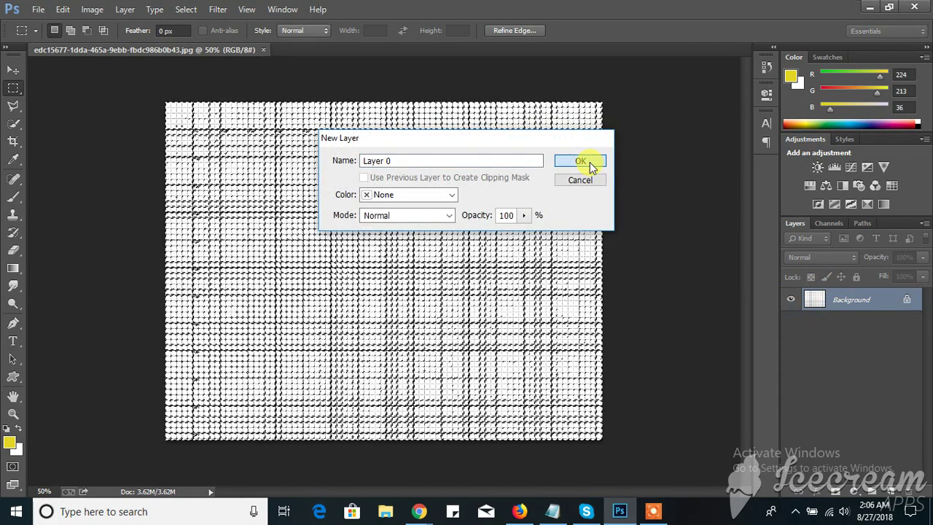
{"action": "left_click", "coordinate": [590, 162]}
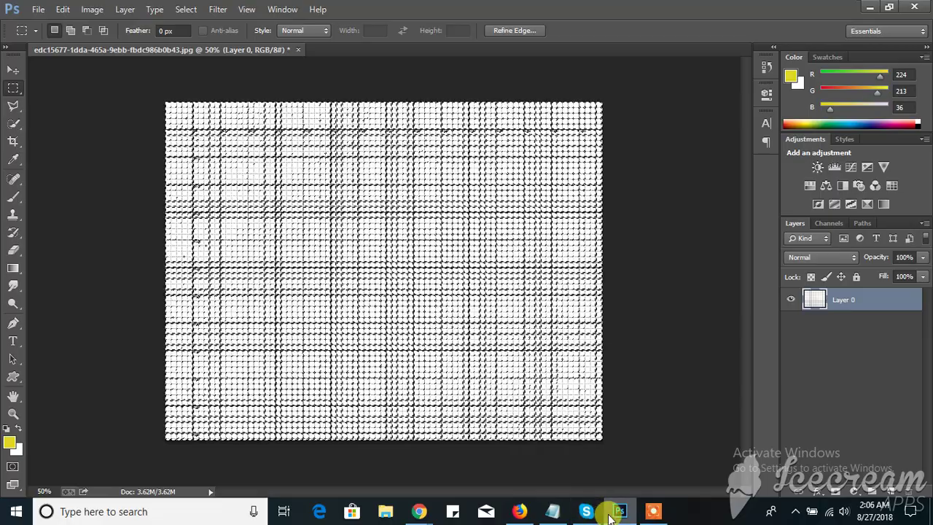
End Step4 with a period, make Step5 end 'on keyboard.', and add blank lines
{"action": "left_click", "coordinate": [553, 512]}
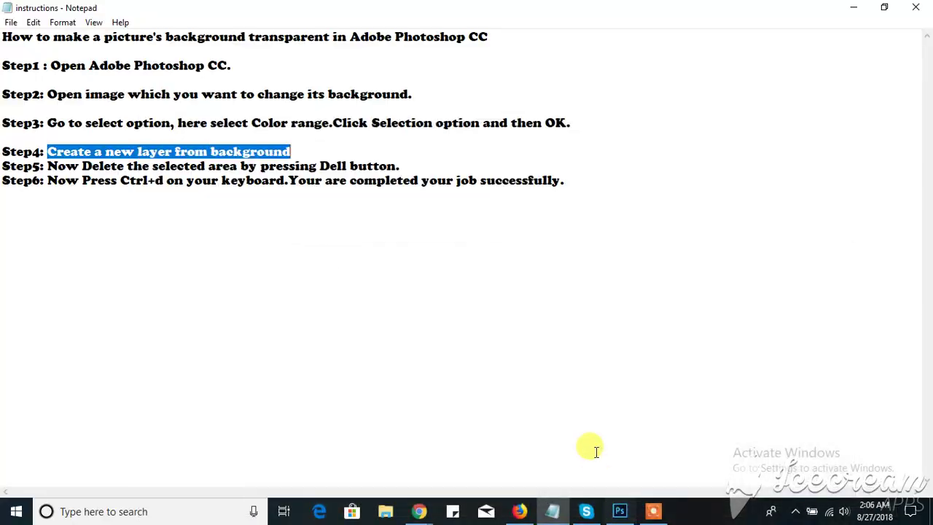
{"action": "left_click", "coordinate": [293, 150]}
{"action": "type", "text": "."}
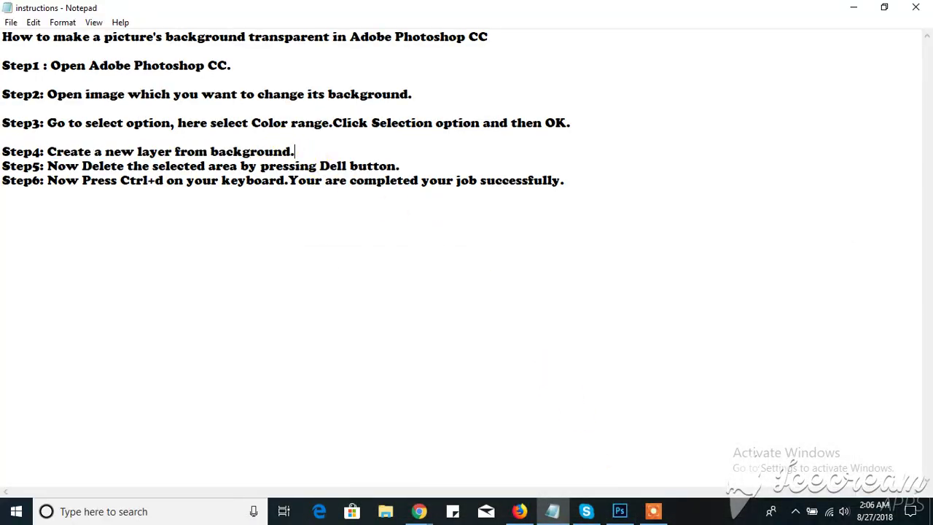
{"action": "key", "text": "Return"}
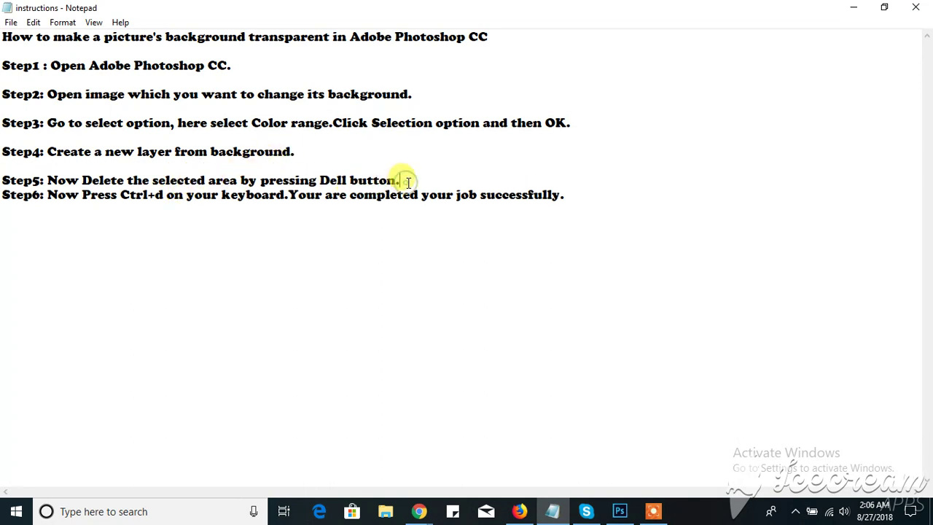
{"action": "key", "text": "BackSpace"}
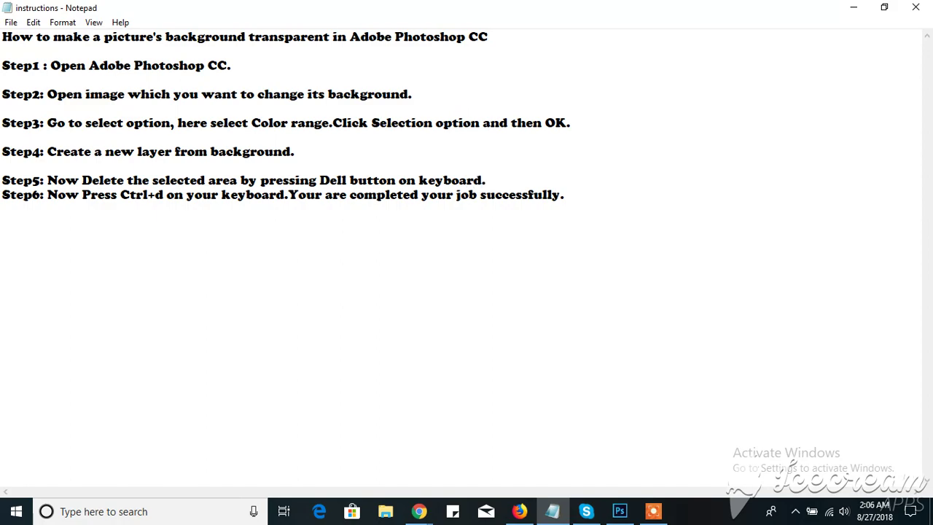
{"action": "key", "text": "Return"}
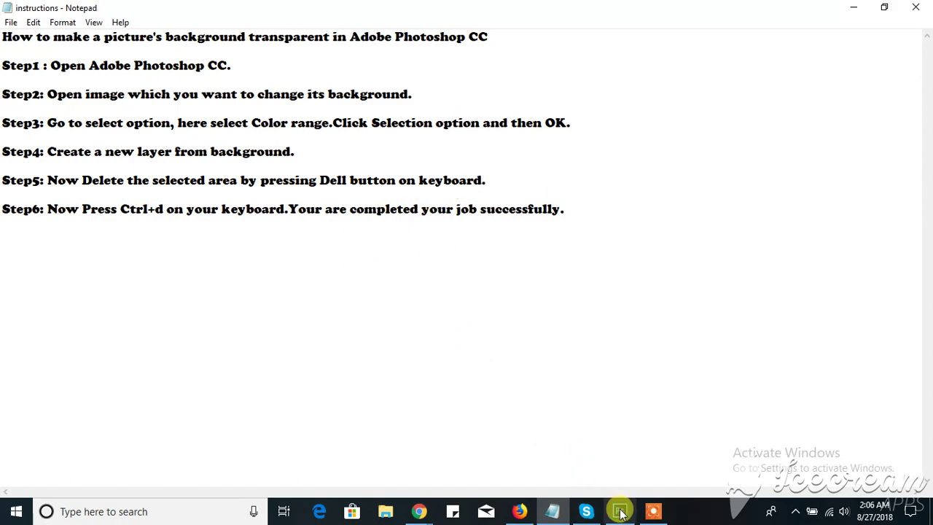
Delete the selected white areas of the grid image to transparency
{"action": "left_click", "coordinate": [620, 511]}
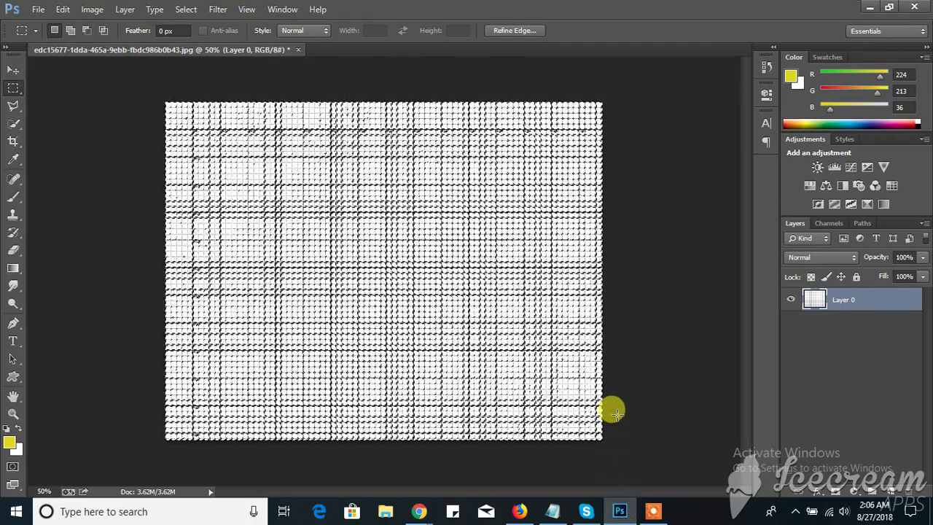
{"action": "key", "text": "Delete"}
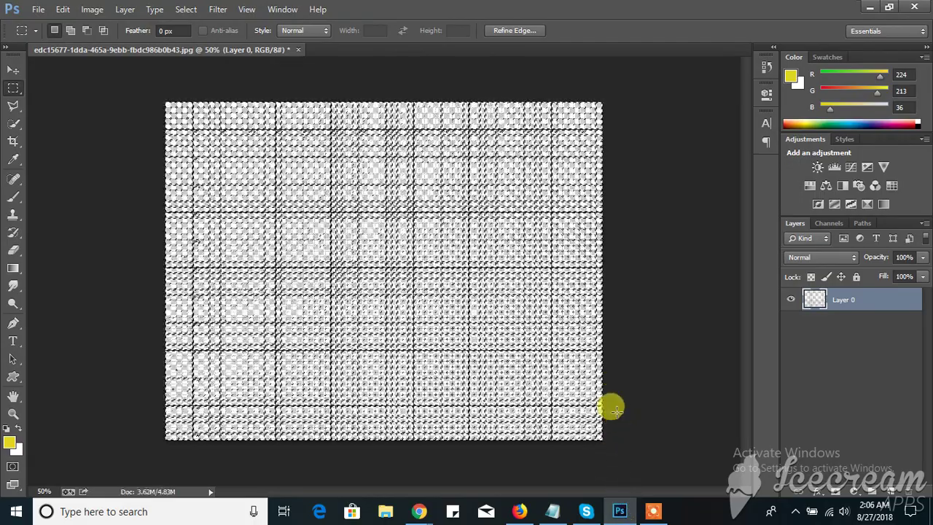
{"action": "left_click", "coordinate": [553, 511]}
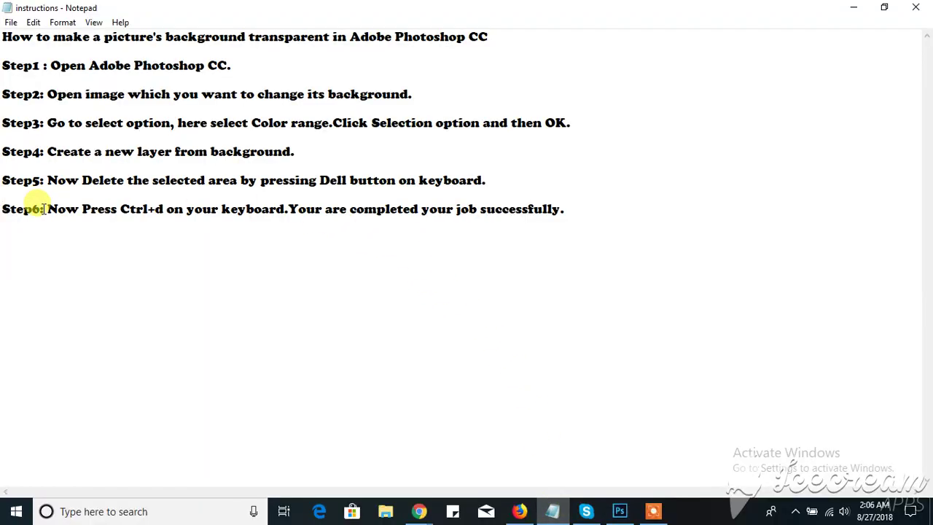
Deselect with Ctrl+D so the grid image sits cleanly on transparency
{"action": "left_click_drag", "start_coordinate": [46, 209], "coordinate": [557, 210]}
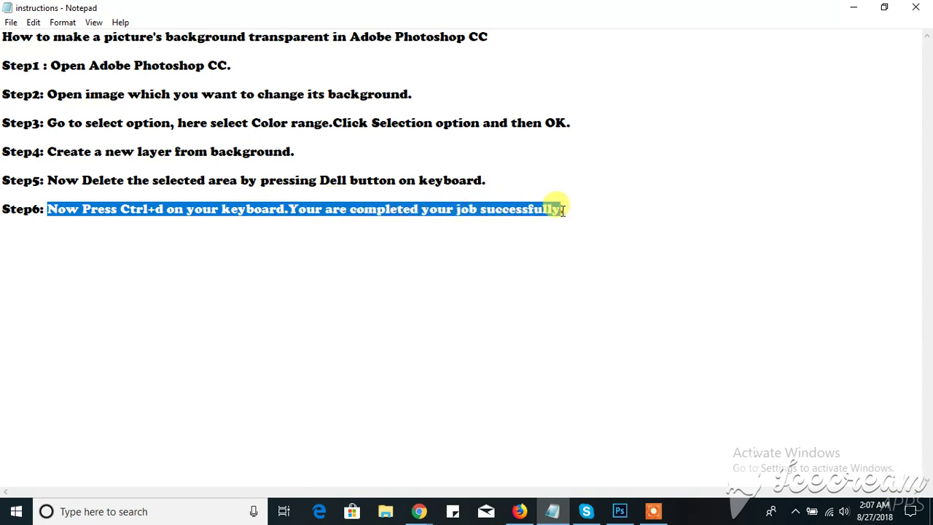
{"action": "left_click", "coordinate": [569, 210]}
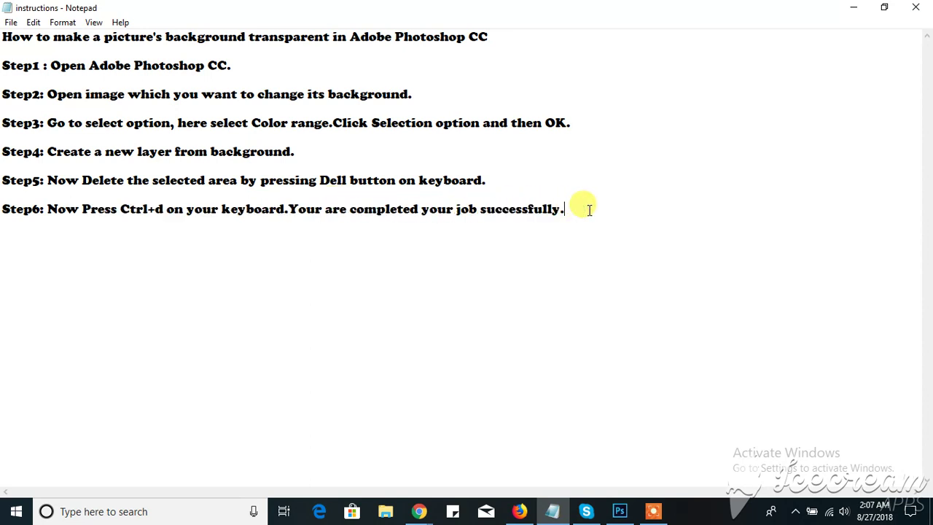
{"action": "left_click", "coordinate": [620, 511]}
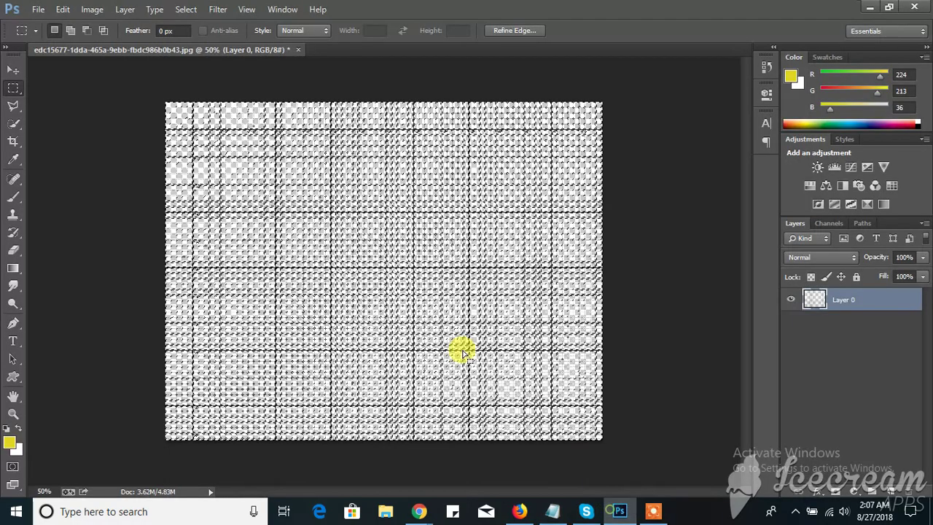
{"action": "key", "text": "ctrl+d"}
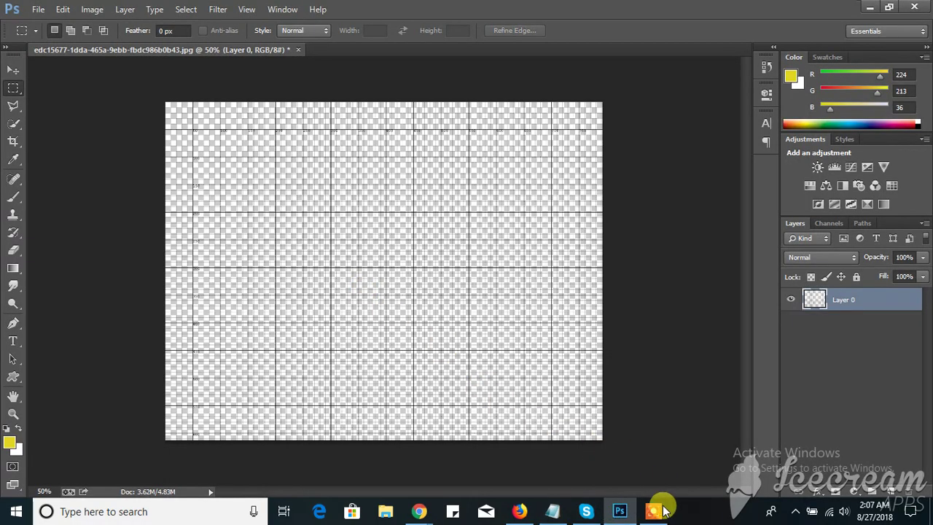
{"action": "left_click", "coordinate": [621, 512]}
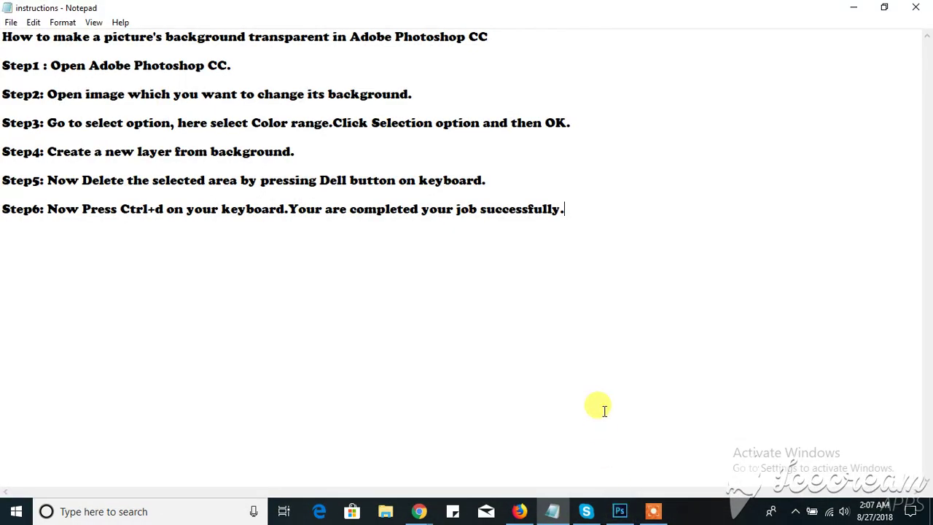
Add Step7, 'Finally Save your image in .png format.', below Step6 with a blank line between
{"action": "key", "text": "Return"}
{"action": "type", "text": "Step7: Finally Save your image in .png format"}
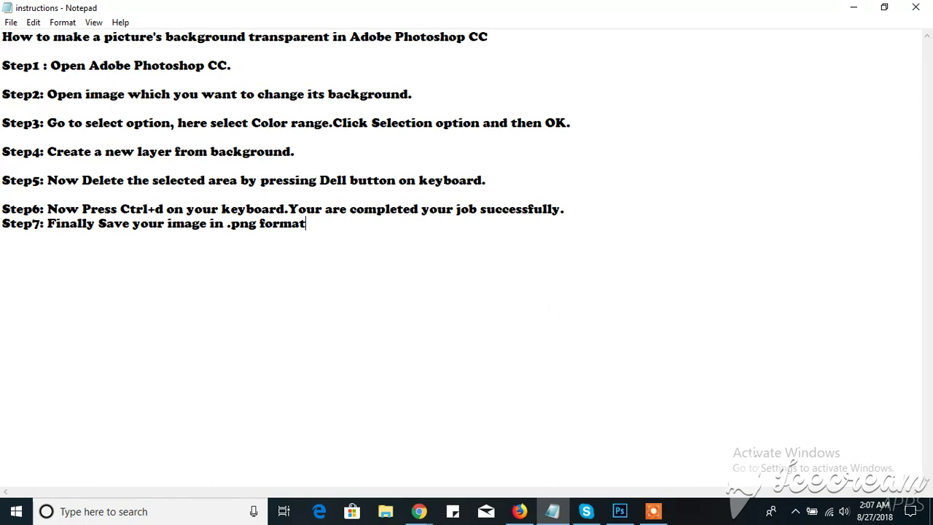
{"action": "type", "text": "."}
{"action": "key", "text": "Return"}
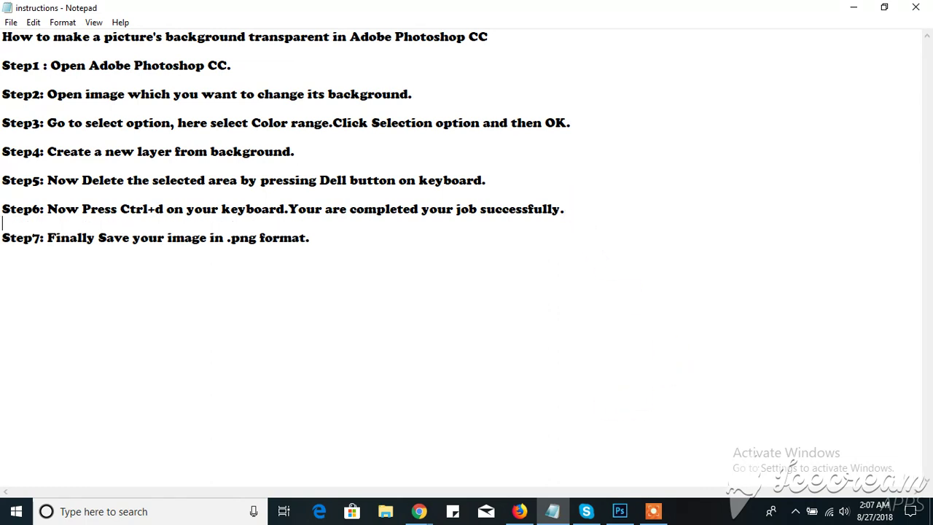
{"action": "left_click", "coordinate": [367, 239]}
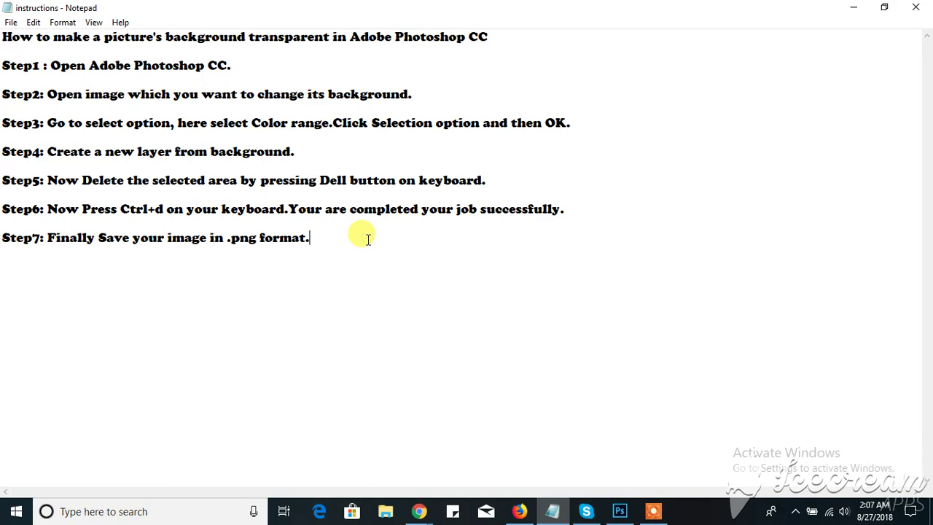
{"action": "left_click", "coordinate": [619, 511]}
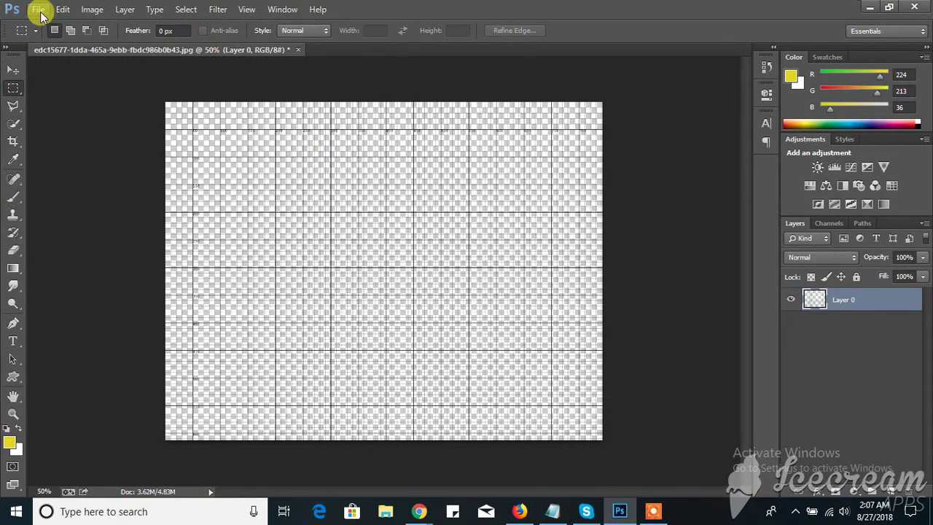
In Save As, choose PNG format and name the file 'instructions'
{"action": "left_click", "coordinate": [41, 16]}
{"action": "left_click", "coordinate": [32, 173]}
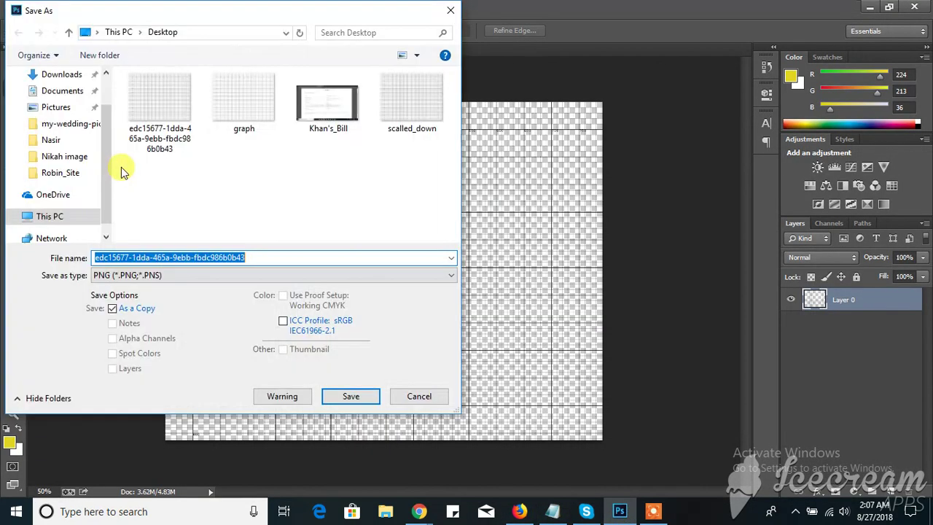
{"action": "left_click", "coordinate": [149, 275]}
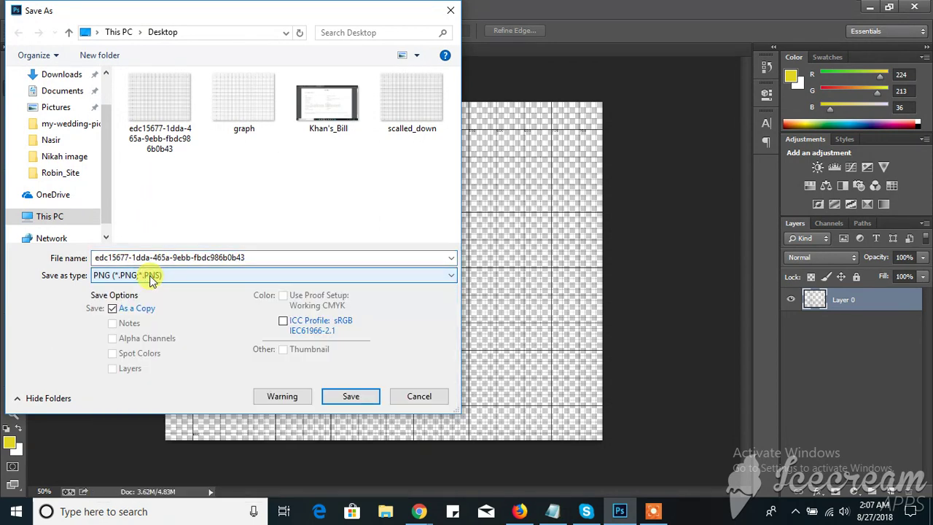
{"action": "double_click", "coordinate": [243, 256]}
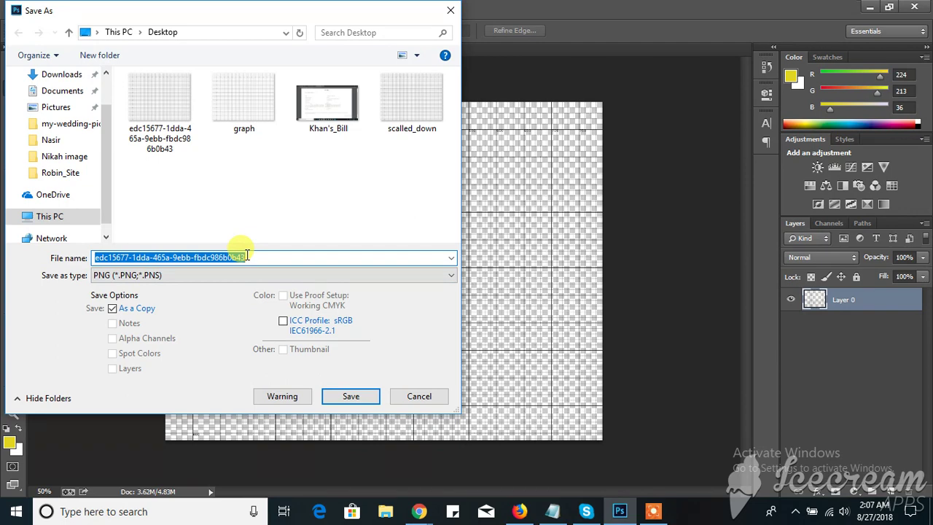
{"action": "type", "text": "ins"}
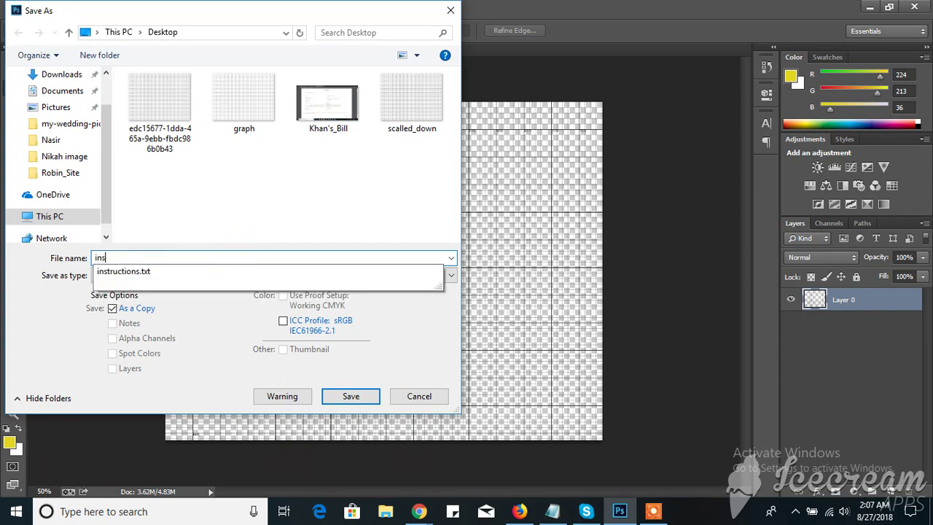
{"action": "key", "text": "Down"}
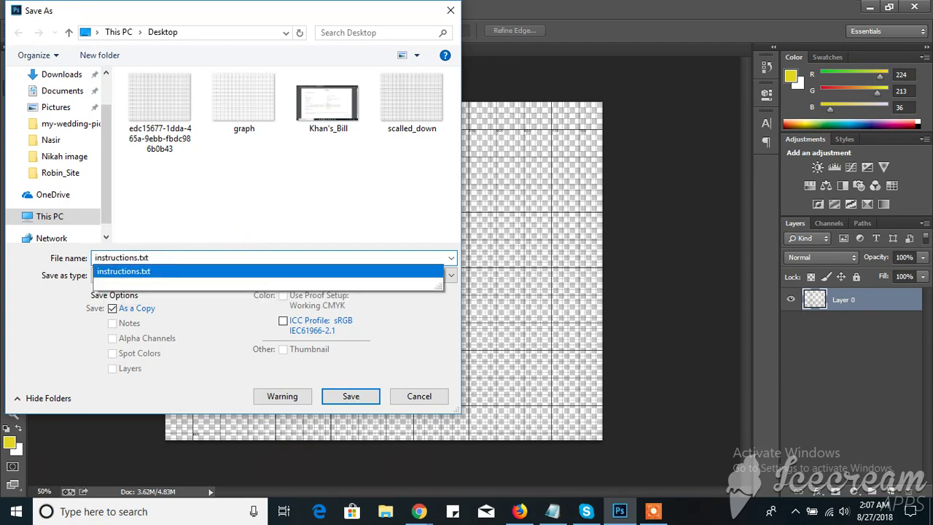
{"action": "key", "text": "BackSpace"}
{"action": "key", "text": "BackSpace"}
Save instructions.png with the default PNG options and open it from the Desktop in Photos
{"action": "left_click", "coordinate": [210, 164]}
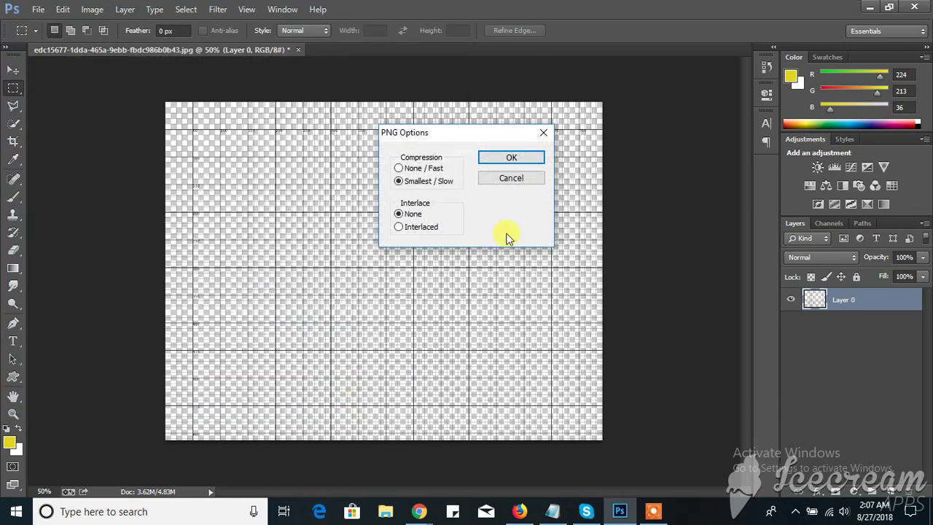
{"action": "left_click", "coordinate": [523, 156]}
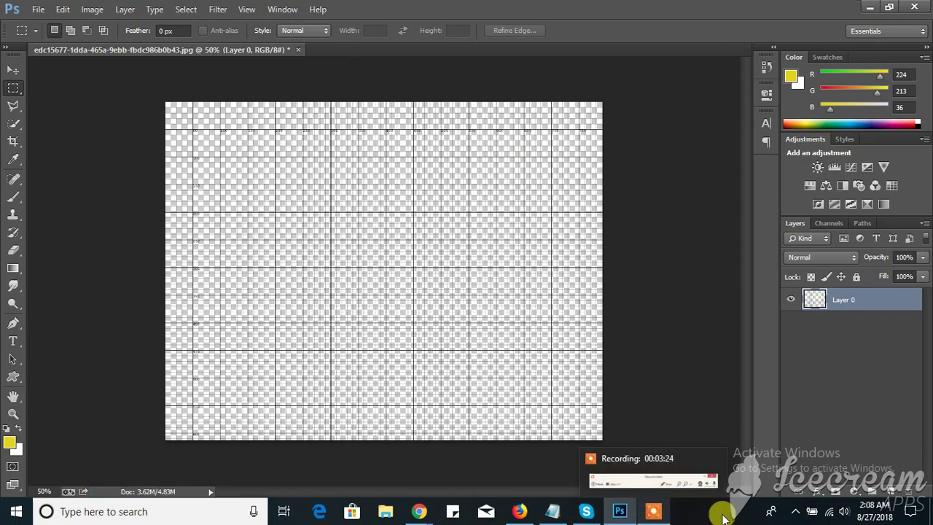
{"action": "left_click", "coordinate": [931, 511]}
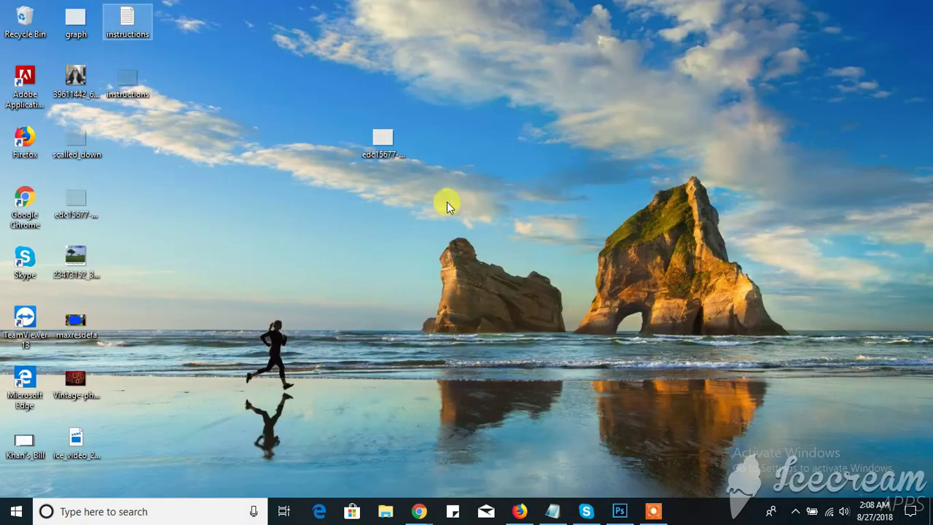
{"action": "double_click", "coordinate": [123, 89]}
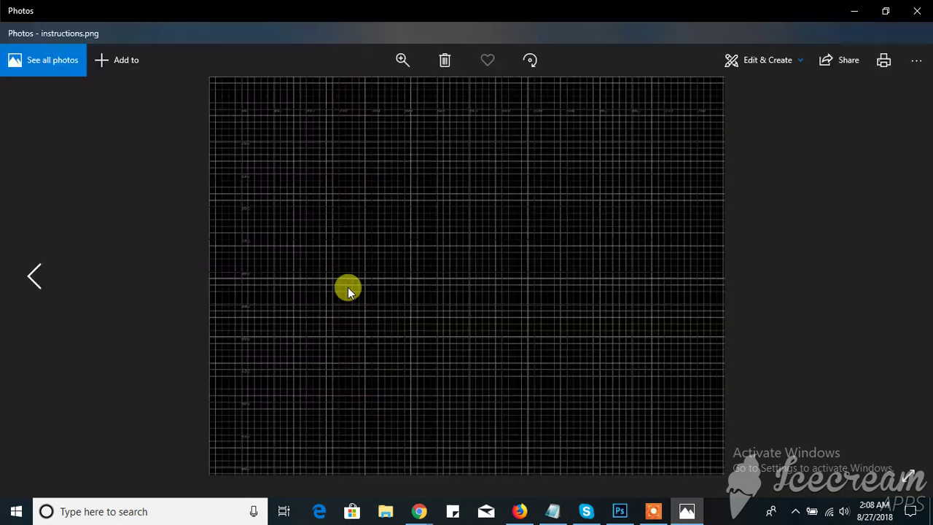